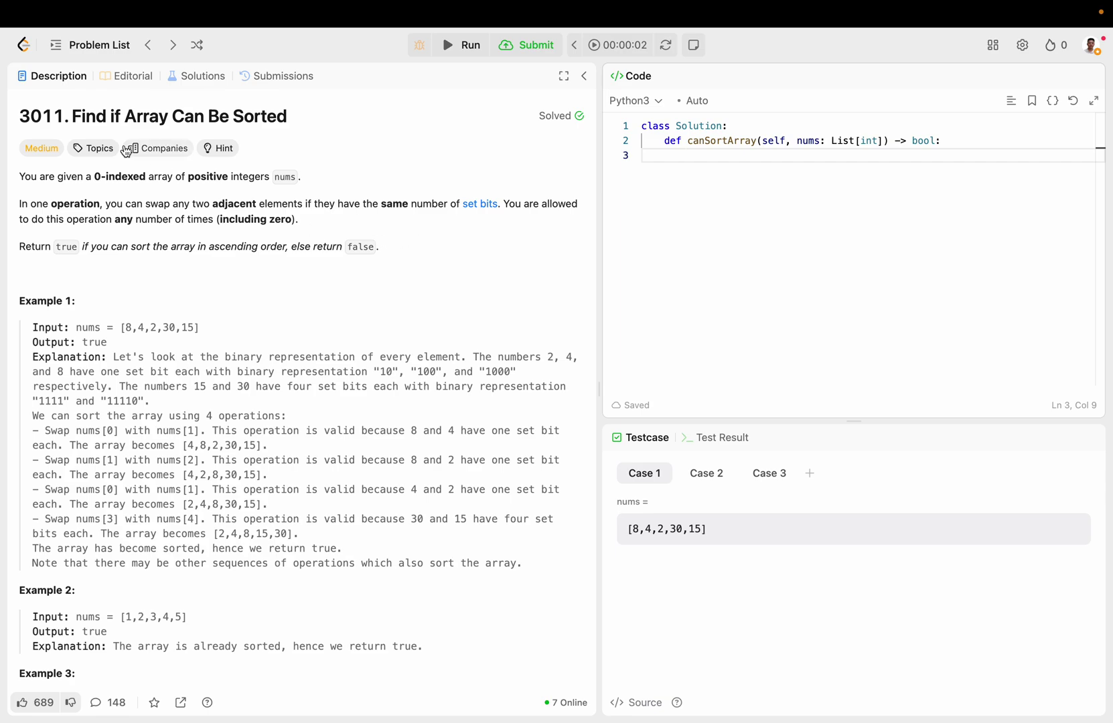
- Highlight numbers in Example 1's and Example 3's inputs to study the problem
drag(78, 117, 408, 131)
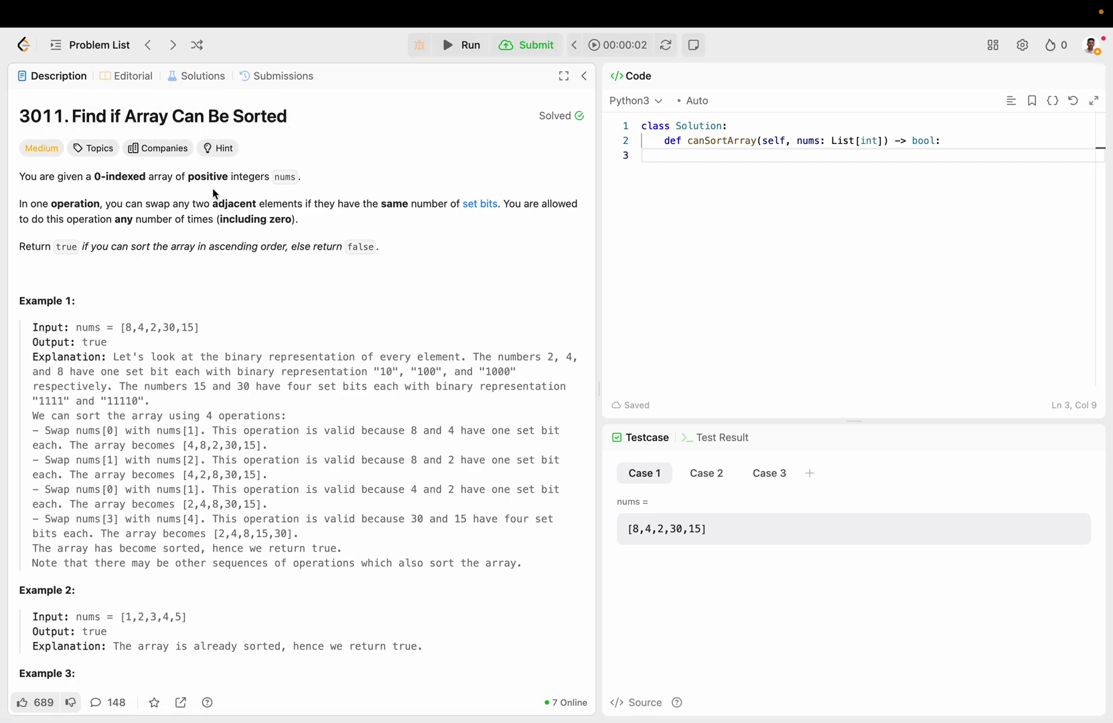
drag(124, 328, 149, 329)
click(205, 388)
scroll(168, 347, down, 3)
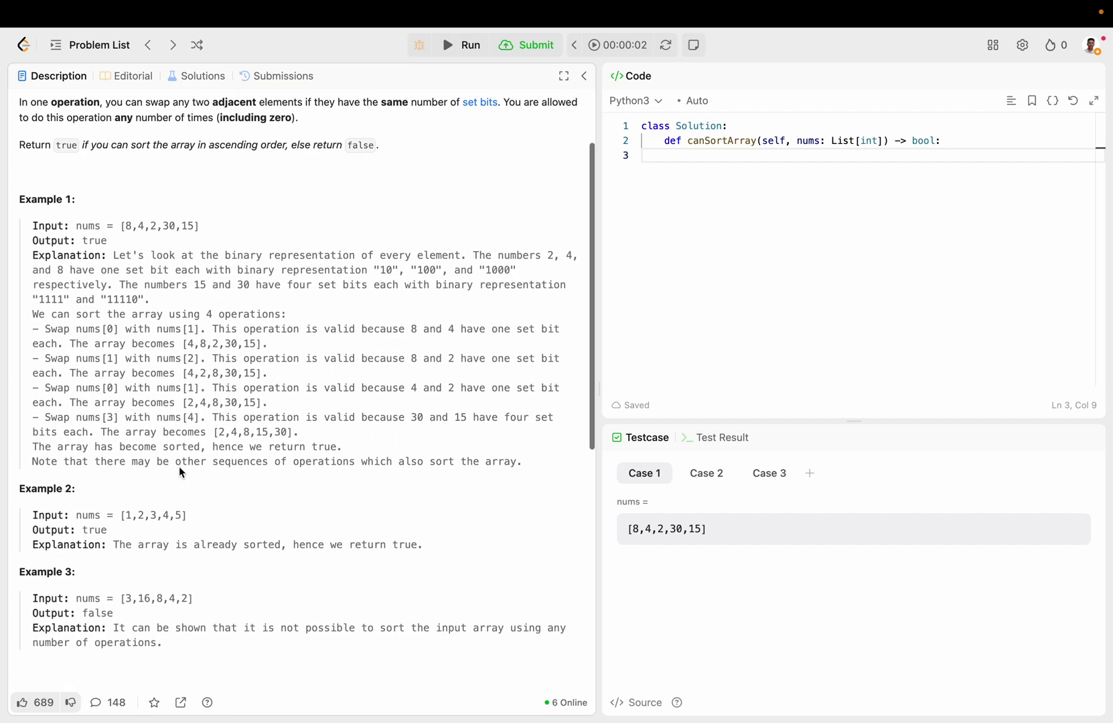
double_click(128, 598)
double_click(185, 598)
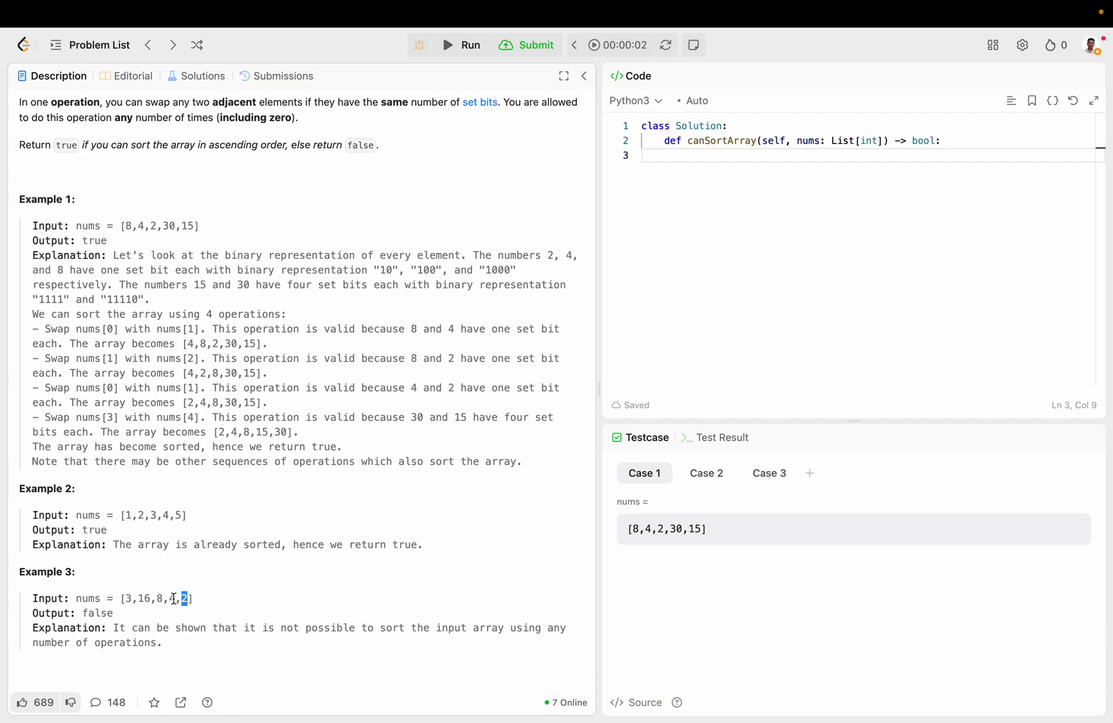
double_click(127, 598)
double_click(187, 598)
- Recheck the examples, then write cur = bin(int(nums[i]))[2:] and the inner j loop header
drag(120, 598, 135, 596)
double_click(106, 300)
drag(182, 598, 206, 600)
drag(122, 598, 137, 598)
scroll(190, 526, up, 1)
scroll(191, 532, up, 1)
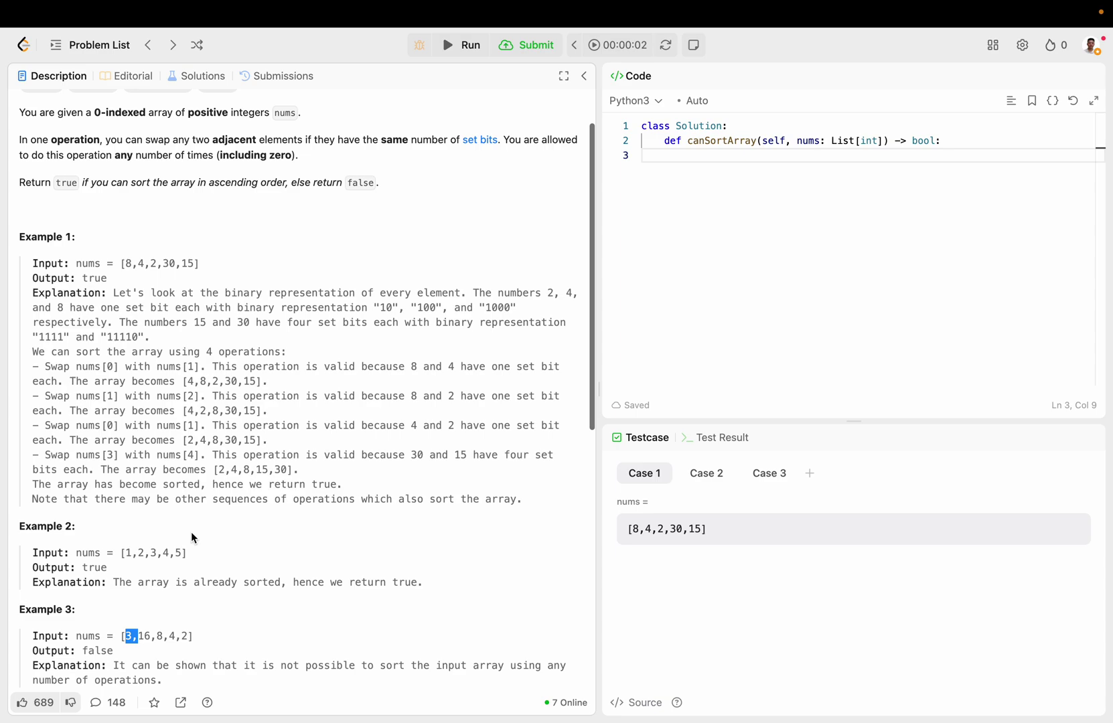
scroll(190, 532, up, 3)
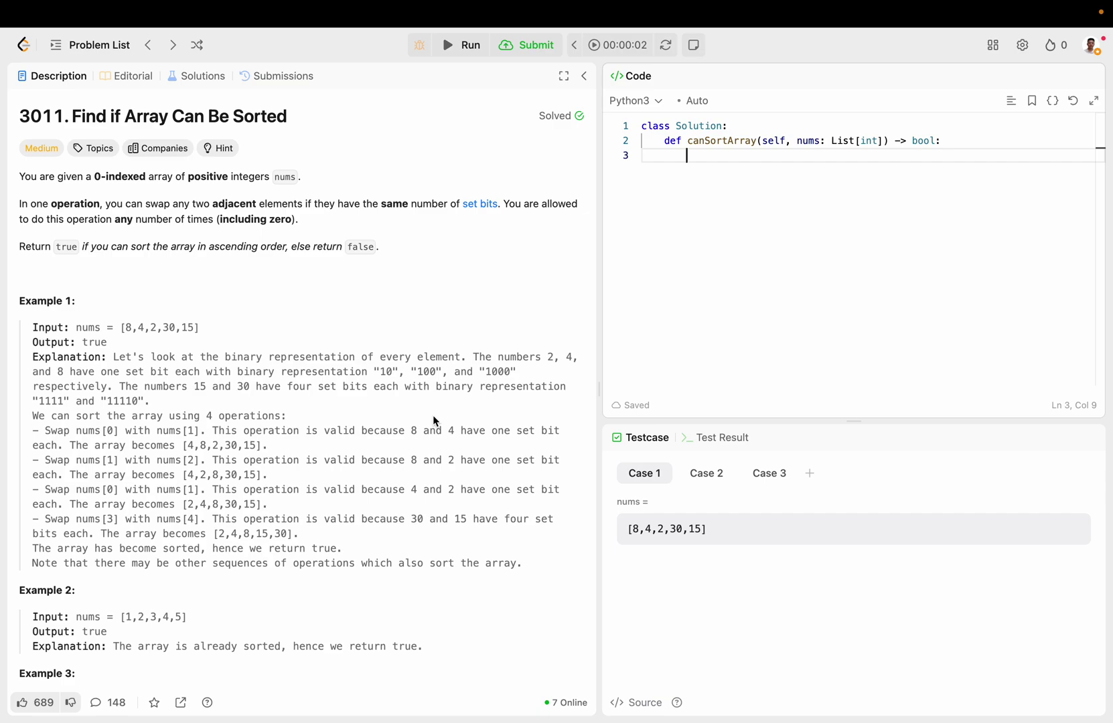
text(for i)
text( in range(len(nums)
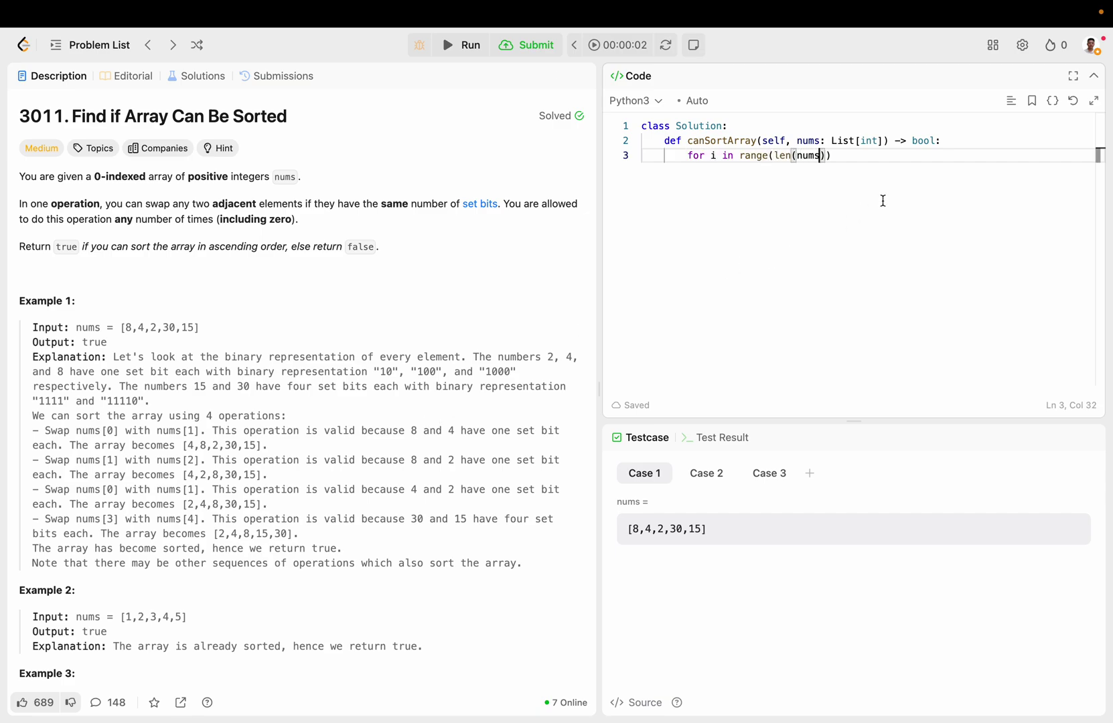
text()):)
key(Return)
text(cur = bi)
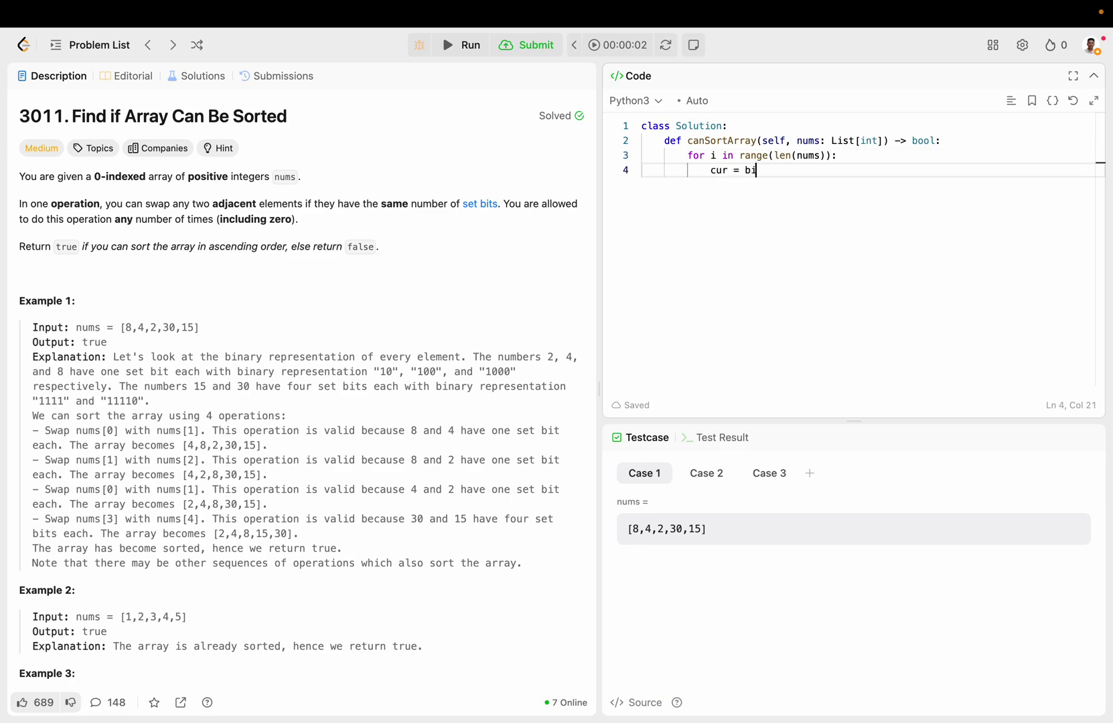
text(n(int(nums)
text([i]))[2:])
key(Return)
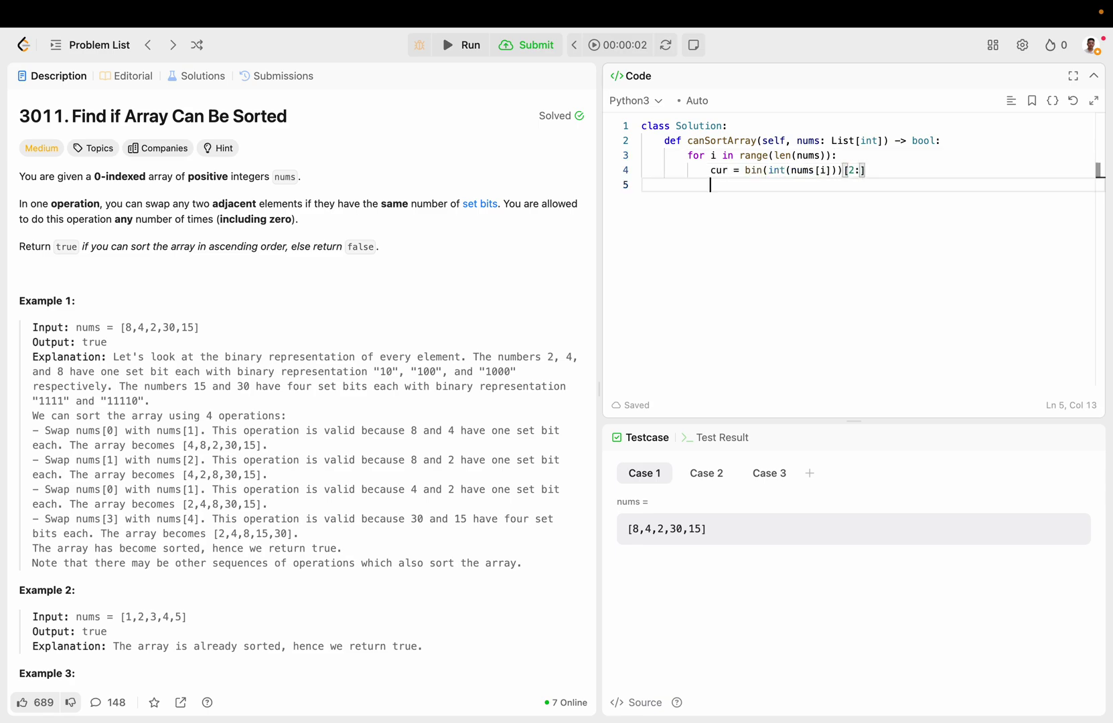
text(for j in range(i )
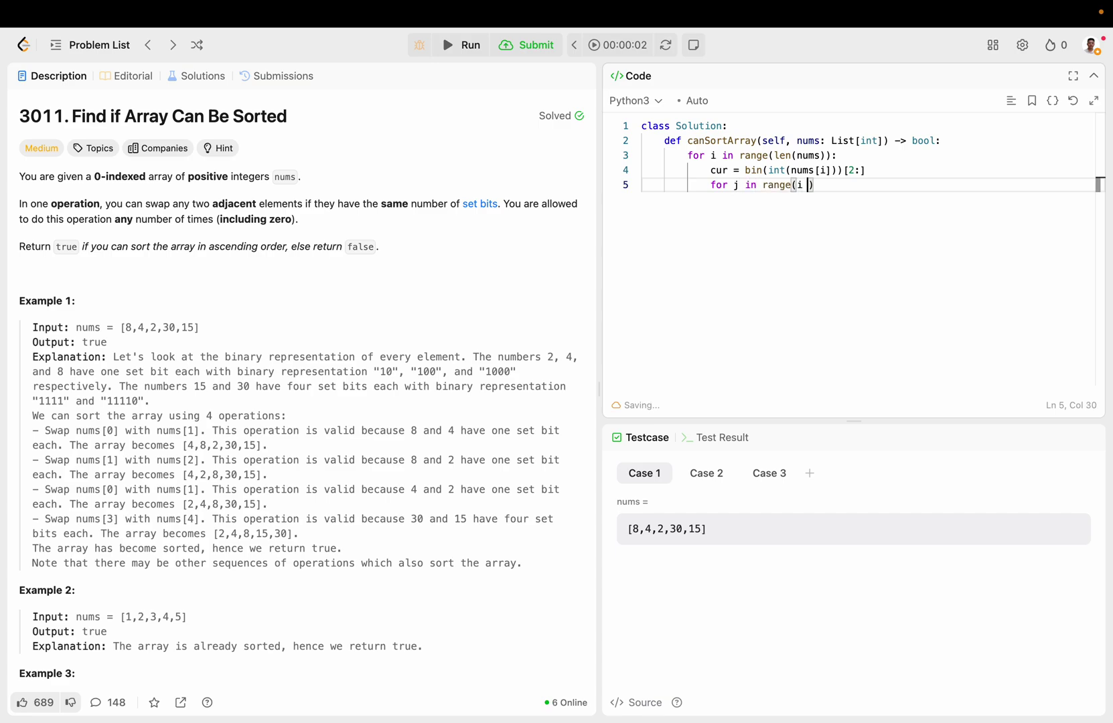
text(+ 1, len(nums)
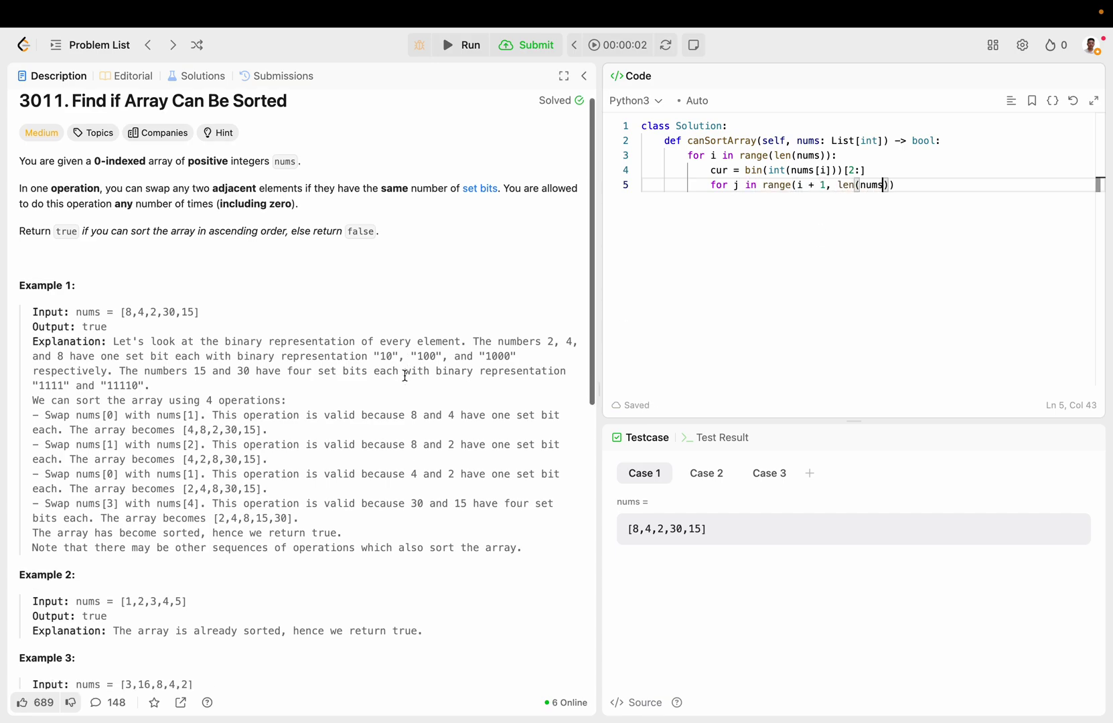
scroll(195, 465, down, 5)
drag(181, 468, 220, 472)
scroll(220, 469, up, 5)
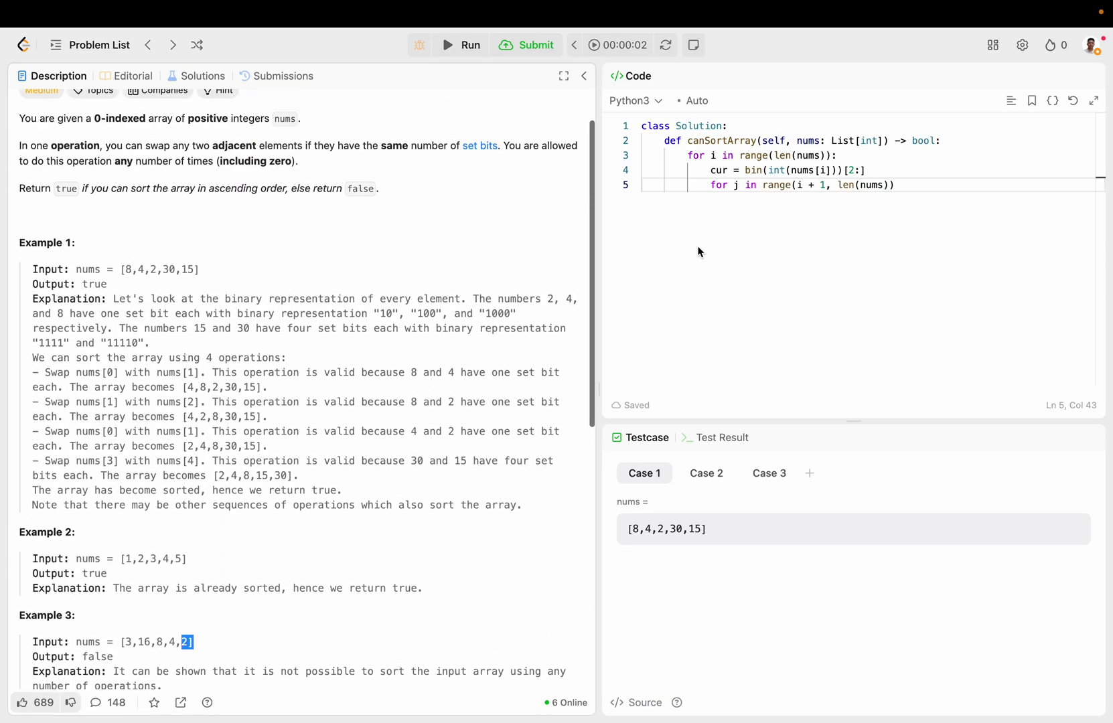
- Add jj = bin(int(nums[j]))[2:] and the condition nums[j] < nums[i] with differing '1' counts
click(917, 183)
text(:)
key(Return)
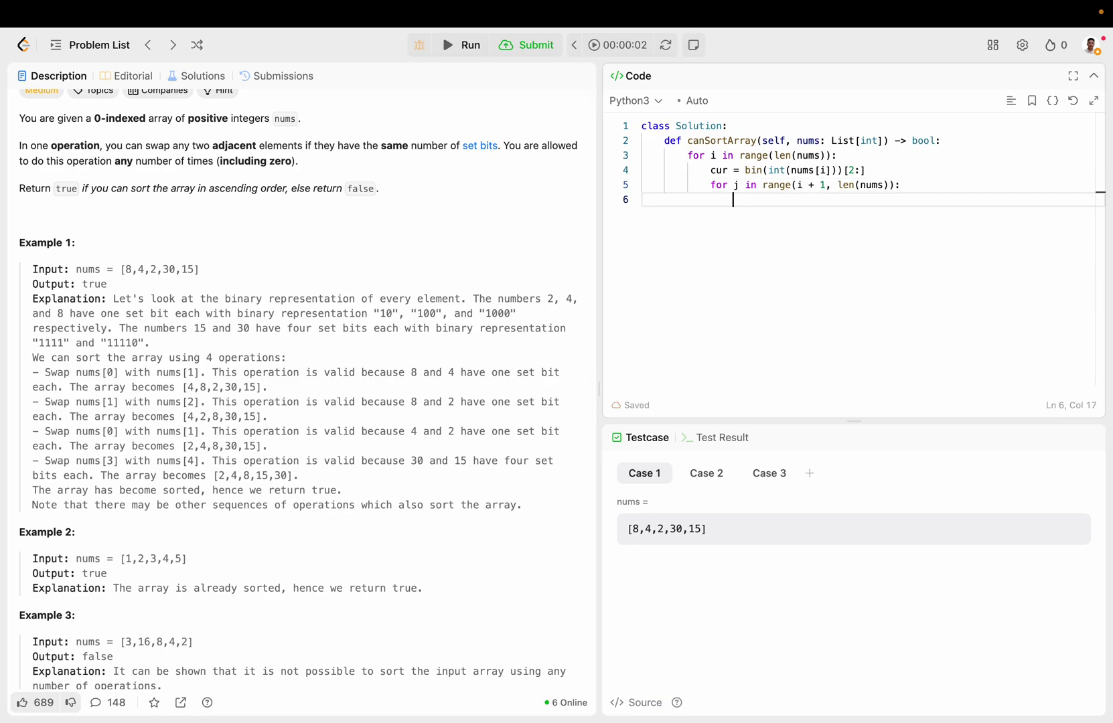
text(jj = )
text(bin(int(nums)
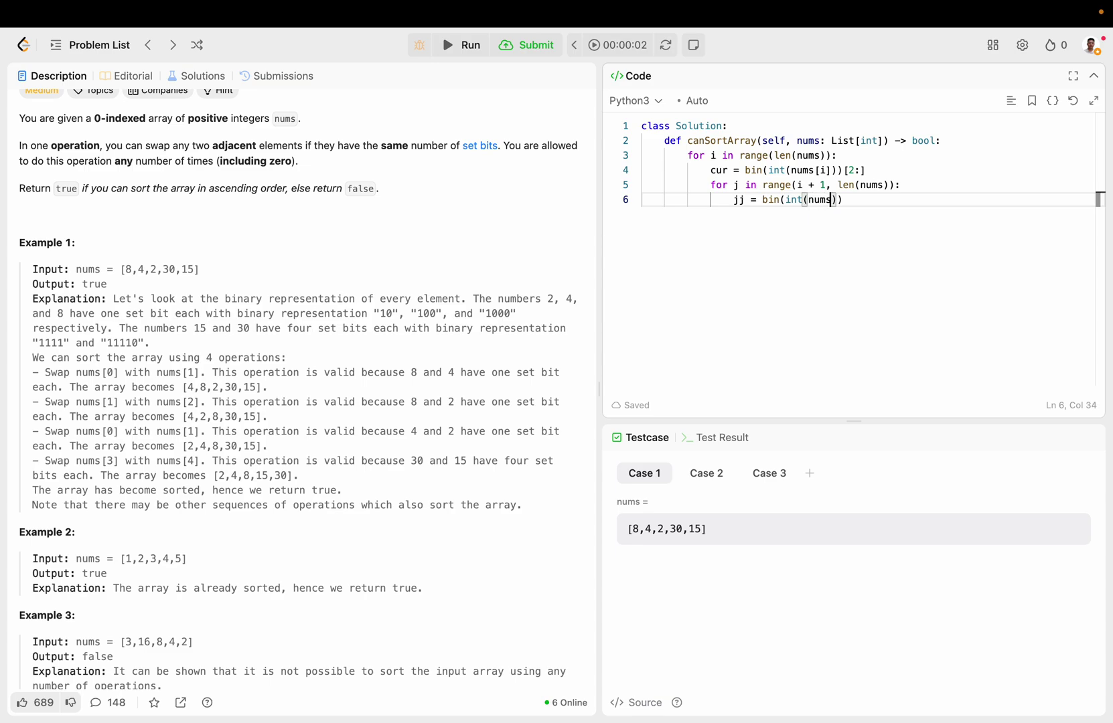
text([j]))[2:])
key(Return)
scroll(355, 507, down, 3)
scroll(353, 505, up, 1)
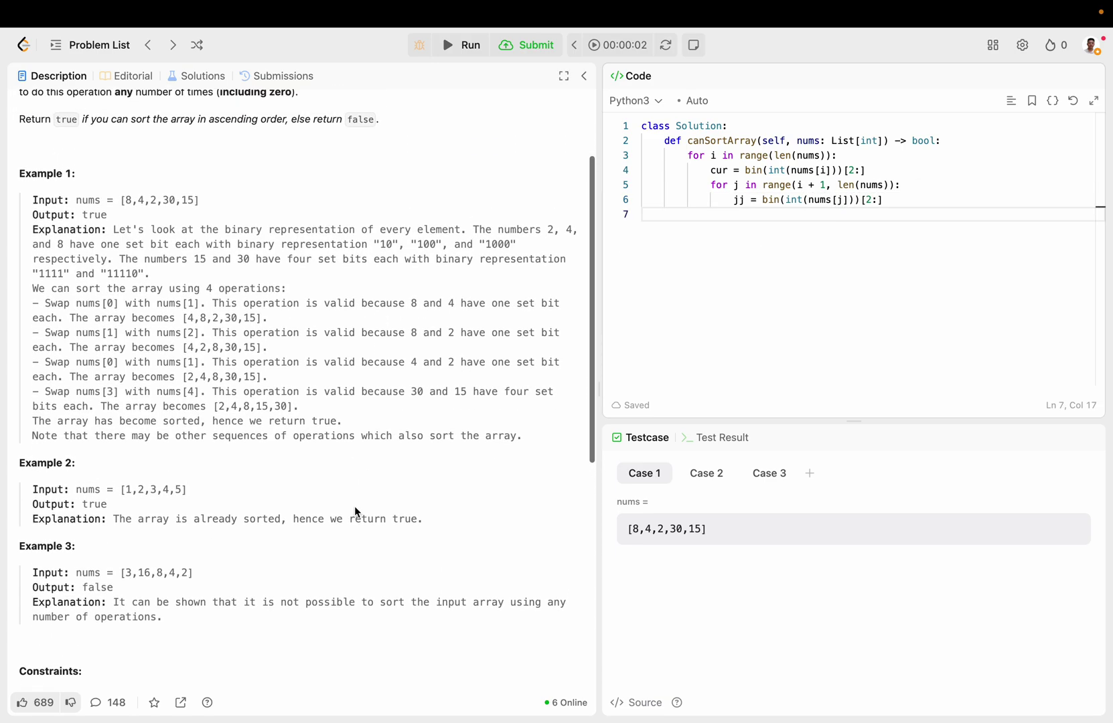
text(if nums[j)
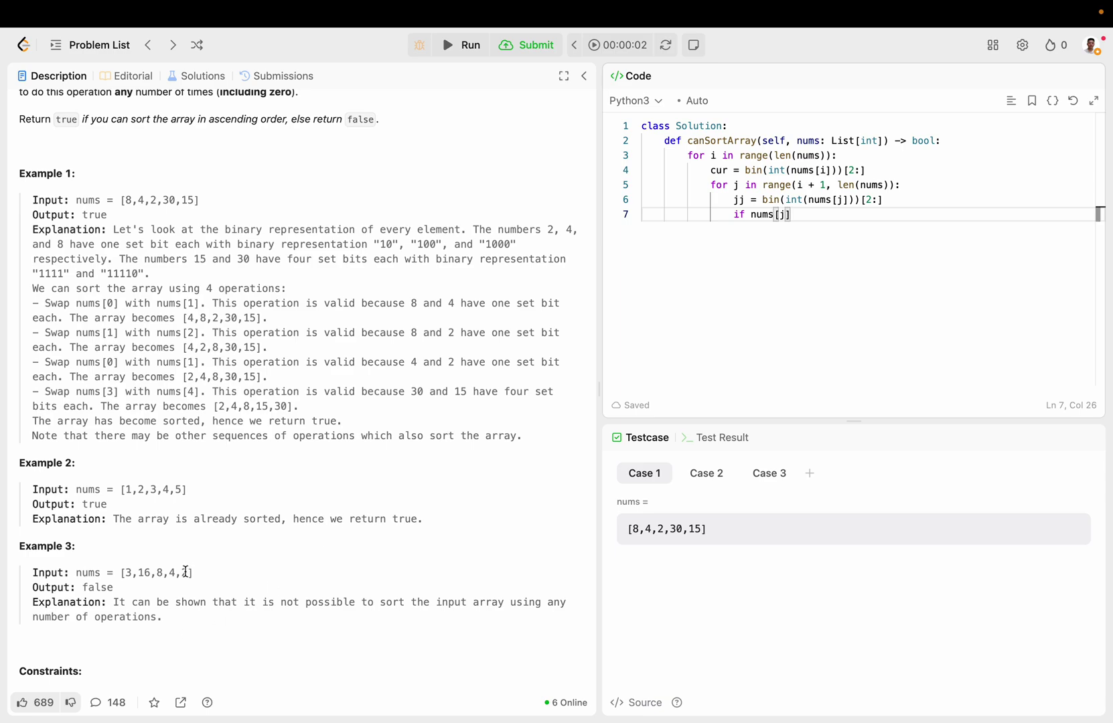
drag(182, 573, 207, 575)
click(817, 222)
text(< nums[)
text(i)
scroll(226, 569, up, 5)
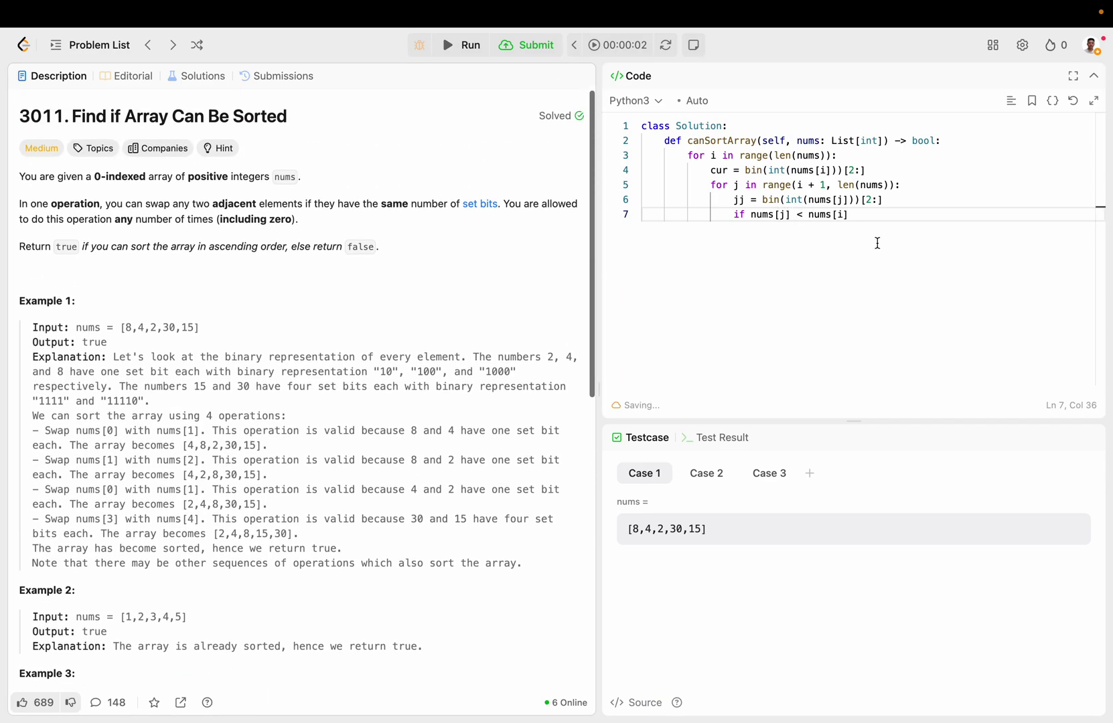
click(877, 213)
text(and )
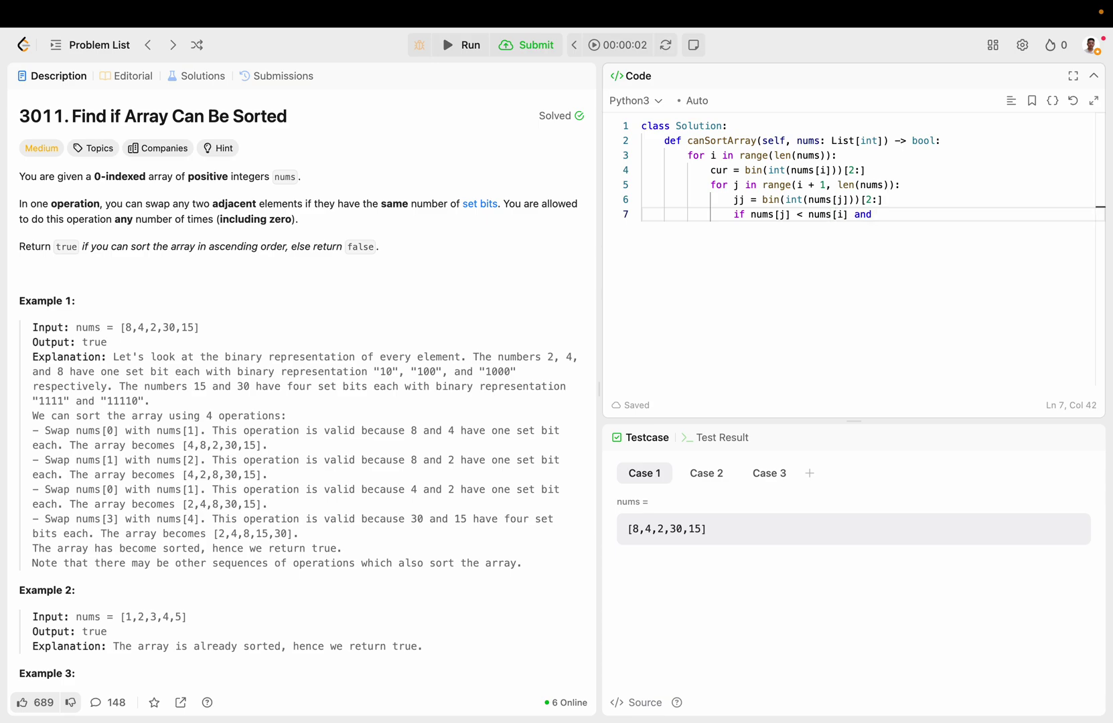
text(cur.count("1"))
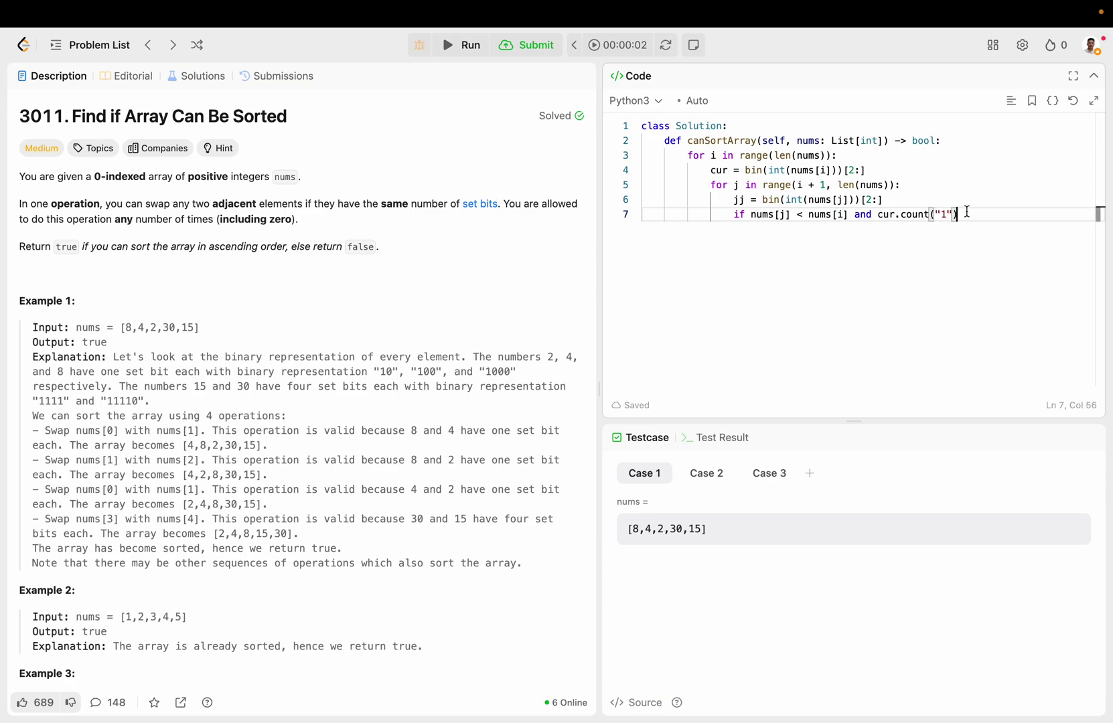
text( != jj.count(")
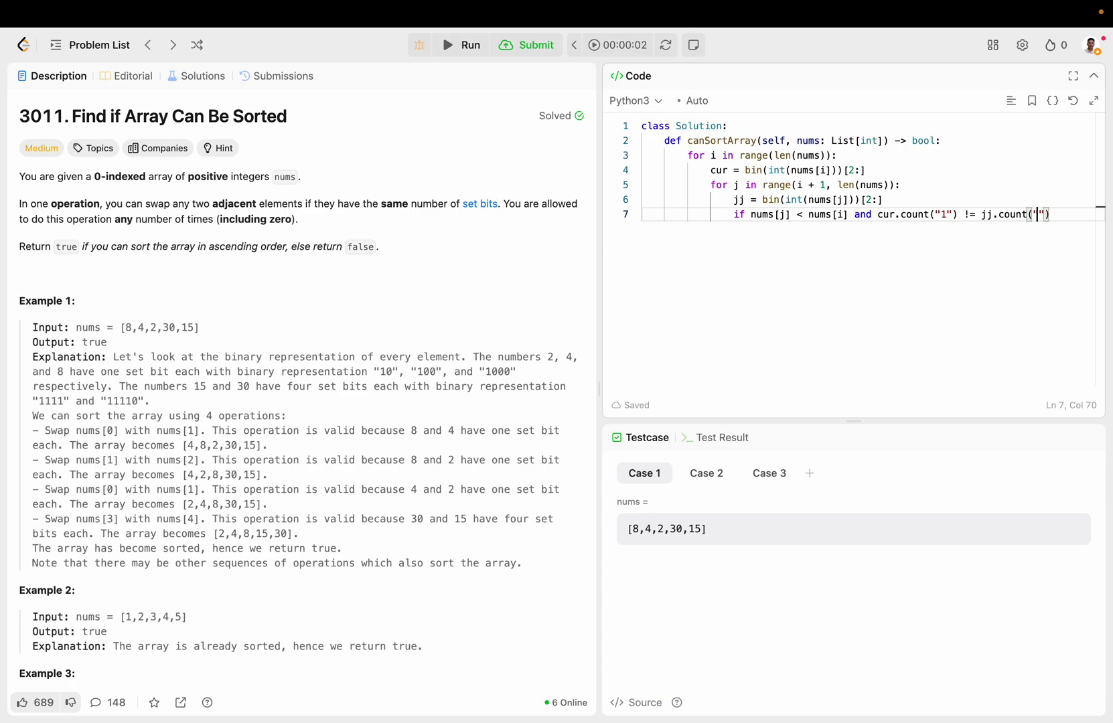
text(1)
scroll(340, 492, down, 5)
drag(176, 444, 235, 435)
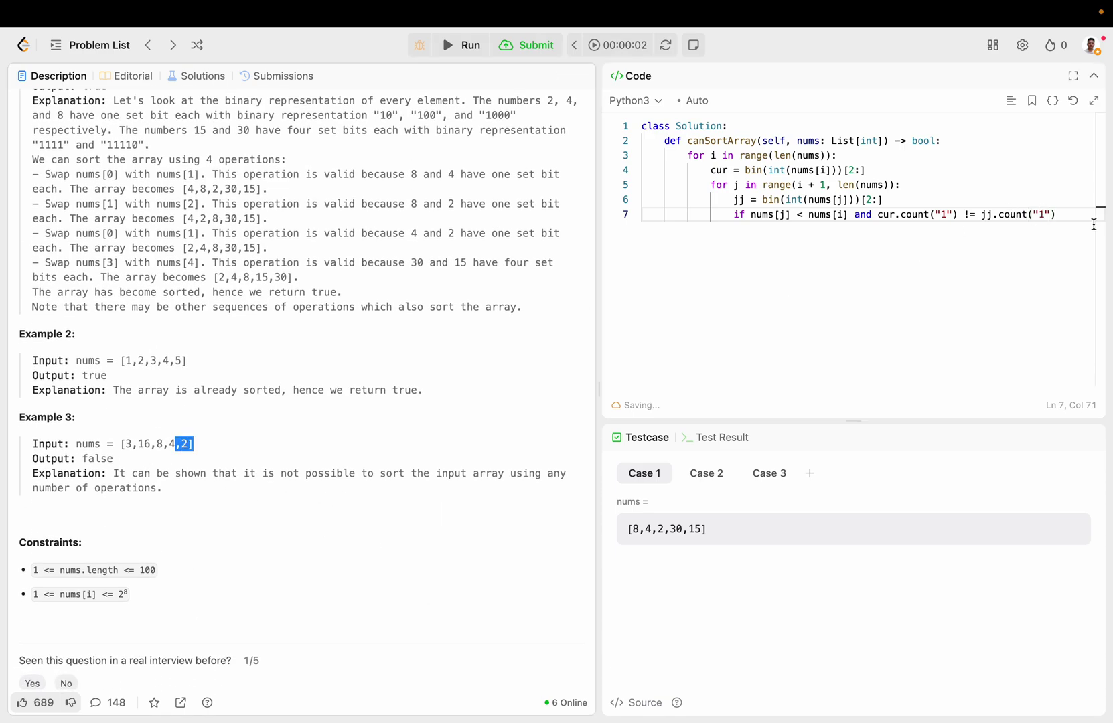
- Add return False under the condition, fixing a typo, and return True after both loops
click(1074, 214)
text(:)
key(Return)
text(return Flase)
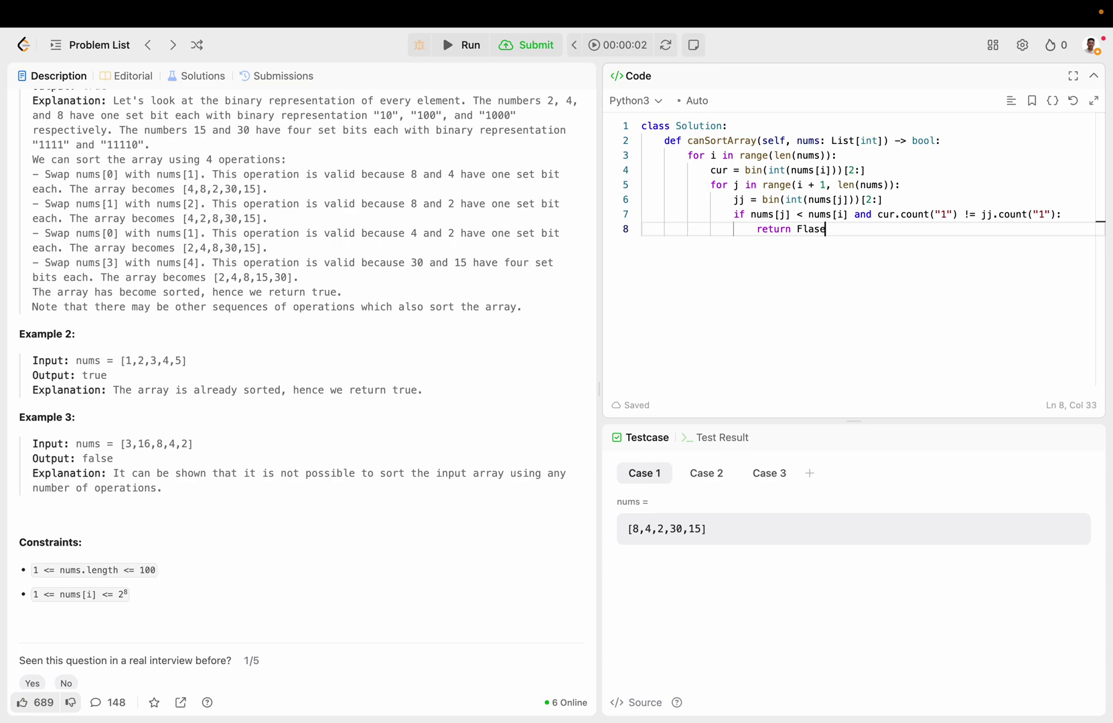
key(Return)
key(BackSpace)
key(BackSpace)
key(BackSpace)
key(BackSpace)
key(BackSpace)
key(BackSpace)
text(alse)
key(Return)
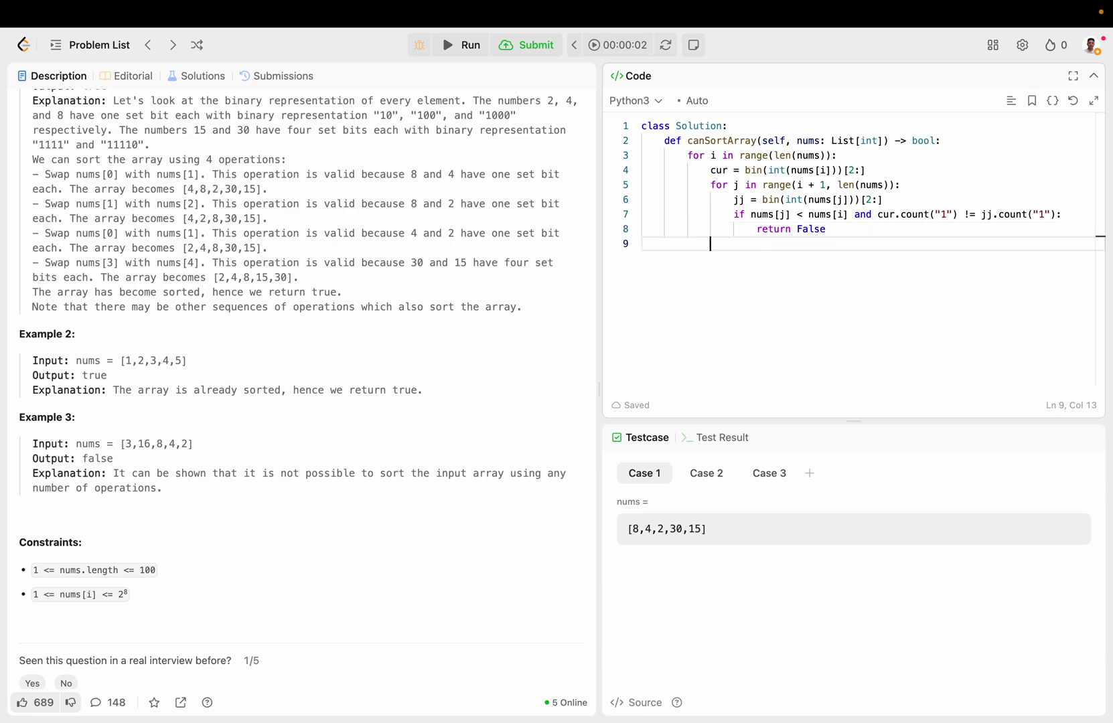
key(BackSpace)
text(return True)
scroll(428, 298, up, 5)
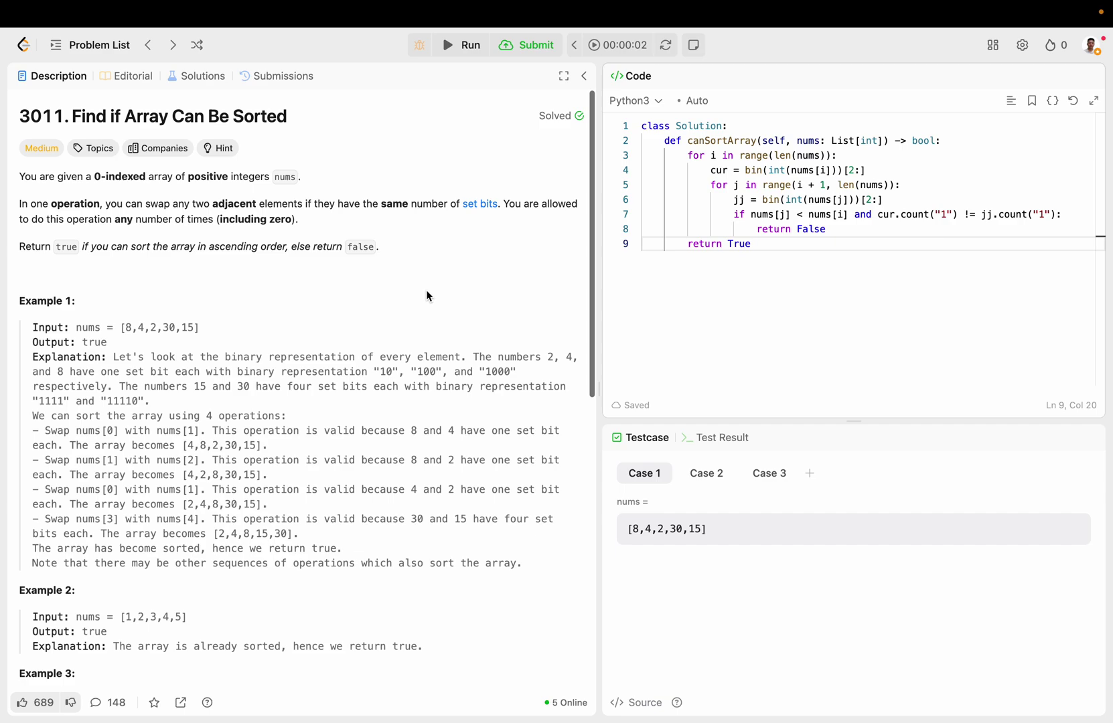
- Run the sample tests and submit, getting Accepted at 159 ms and 17.87 MB
click(463, 51)
click(539, 48)
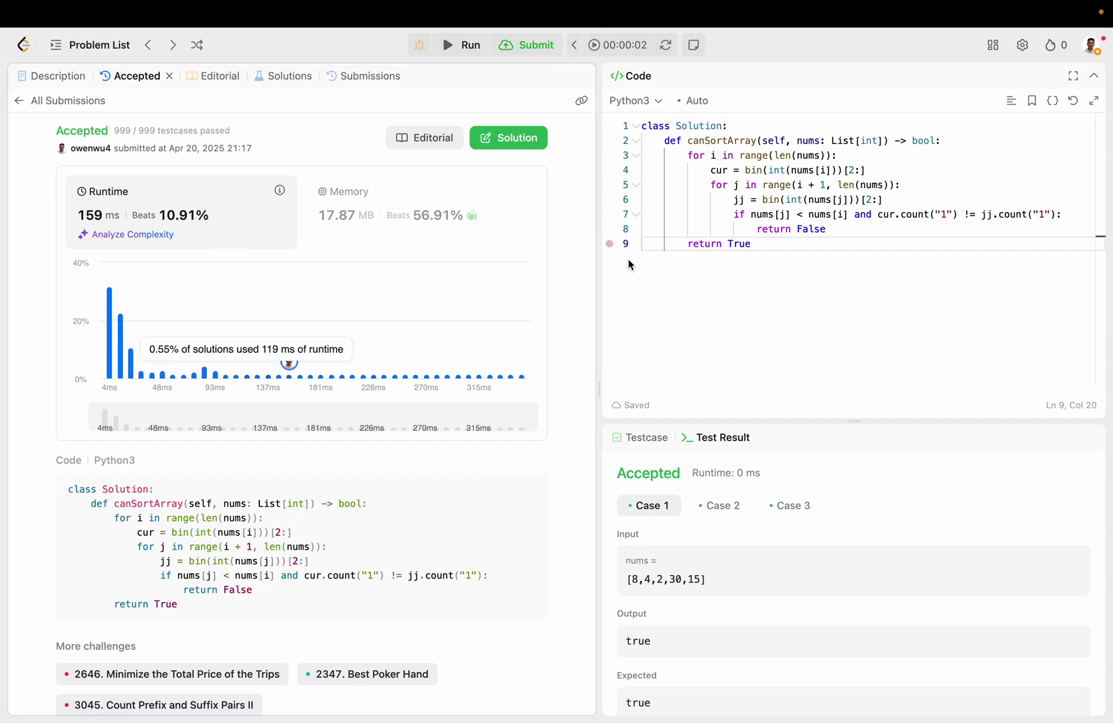
click(738, 184)
click(765, 324)
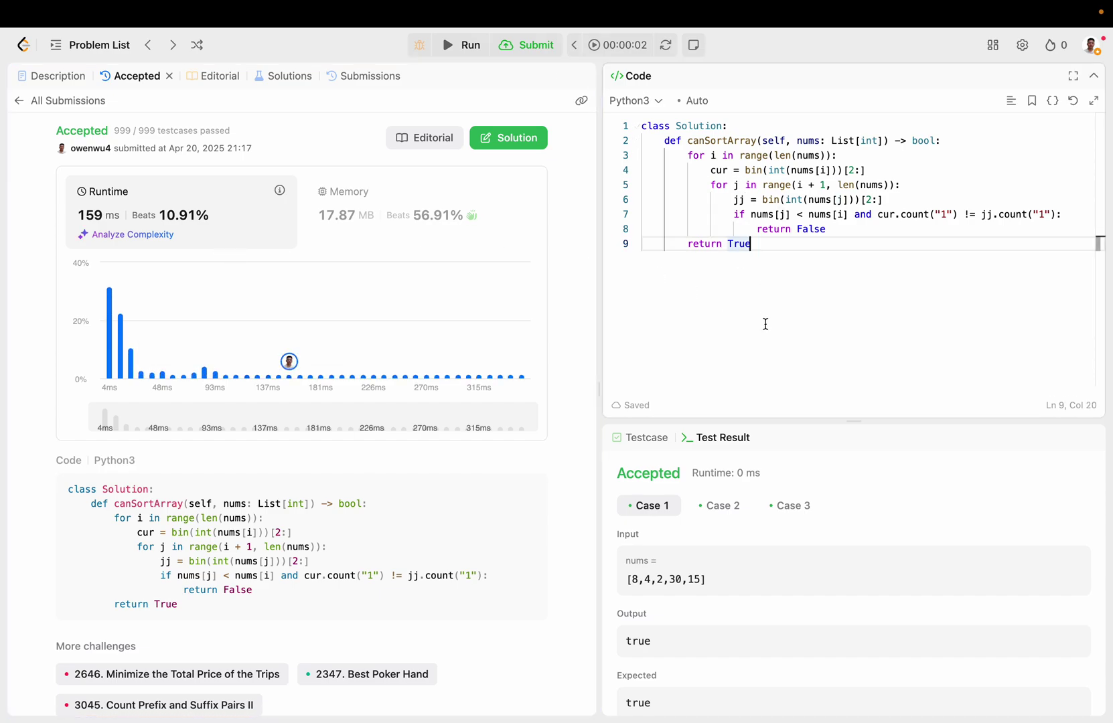